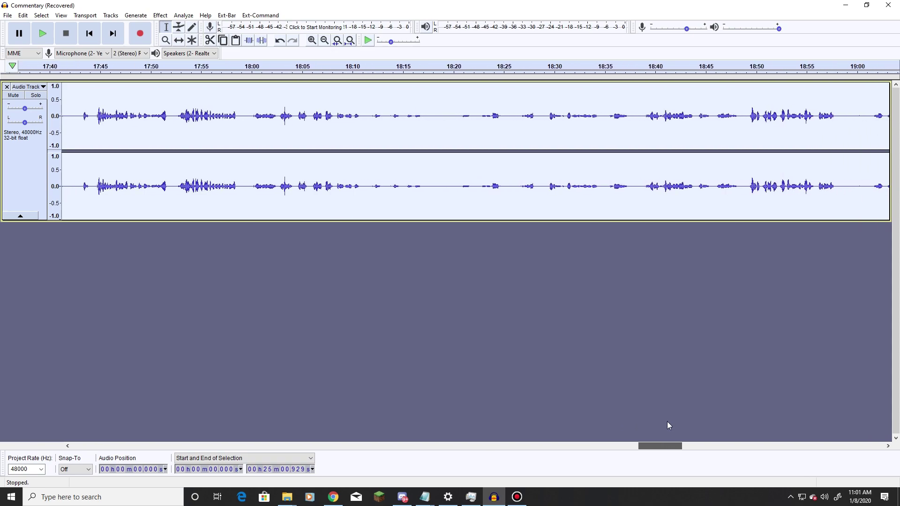
Step: Play the commentary from around 1:23 to find a speech-free stretch
{"action": "left_click_drag", "start_coordinate": [208, 435], "coordinate": [130, 437]}
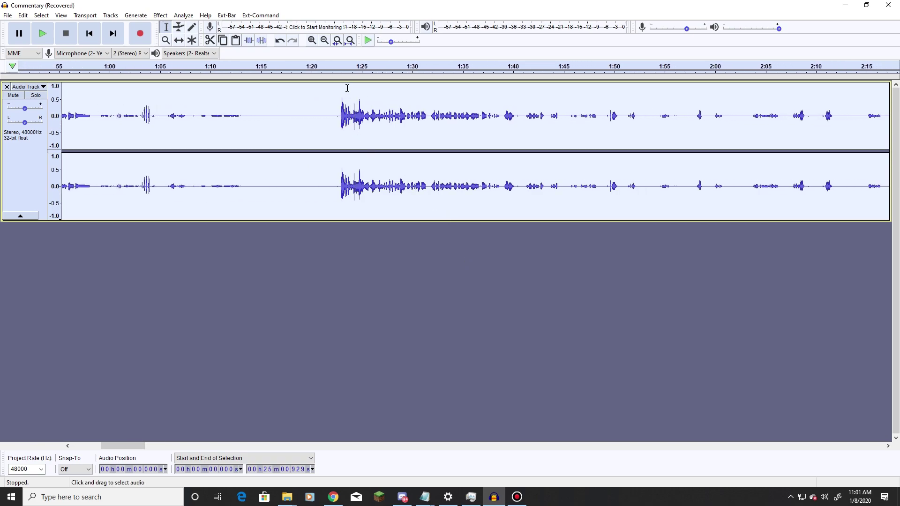
{"action": "left_click", "coordinate": [336, 66]}
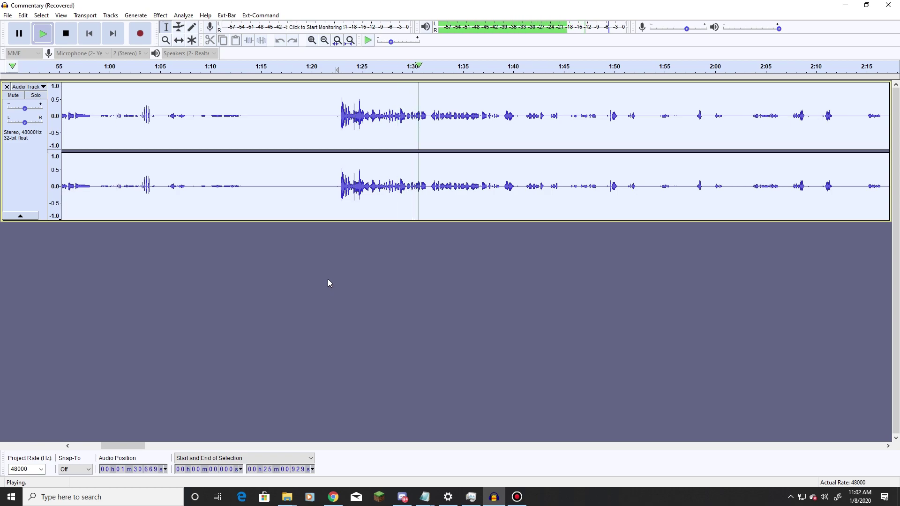
{"action": "left_click", "coordinate": [66, 37]}
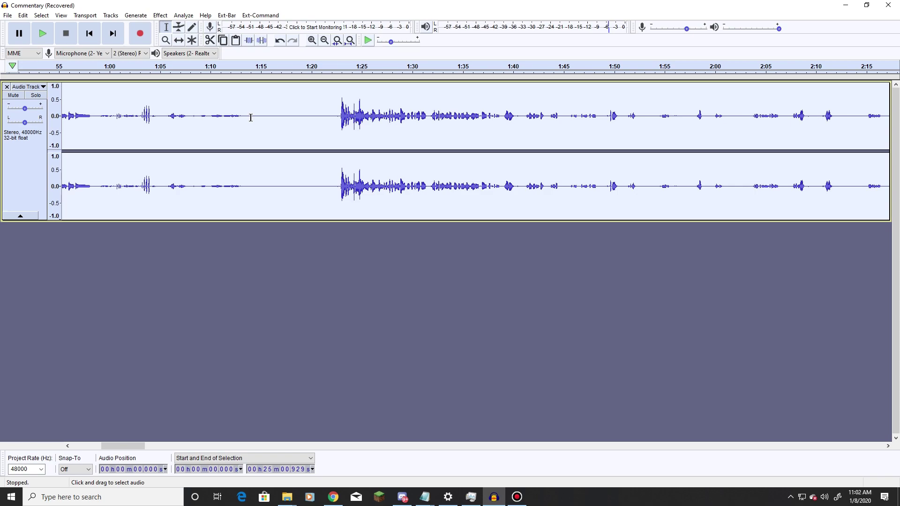
Step: Capture a Noise Reduction profile from the silent 1:14–1:22 selection, then select the whole track
{"action": "left_click_drag", "start_coordinate": [250, 116], "coordinate": [329, 121]}
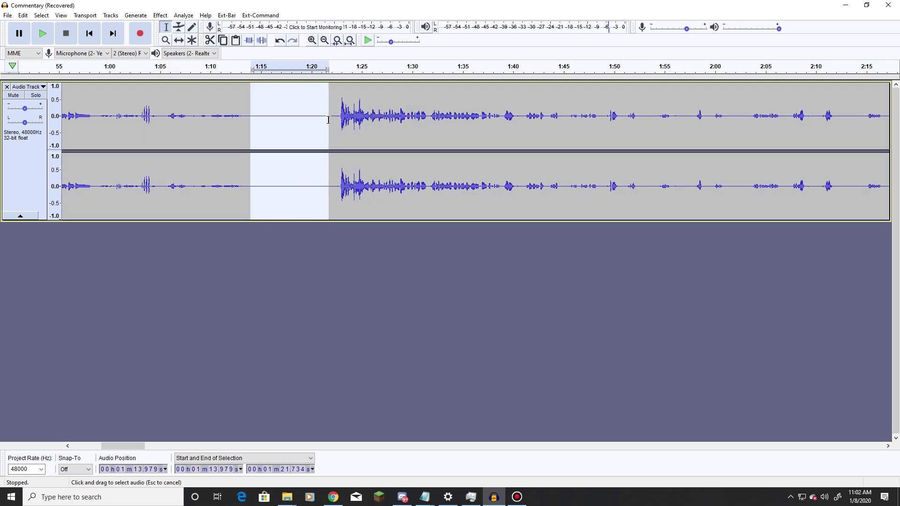
{"action": "left_click", "coordinate": [162, 18]}
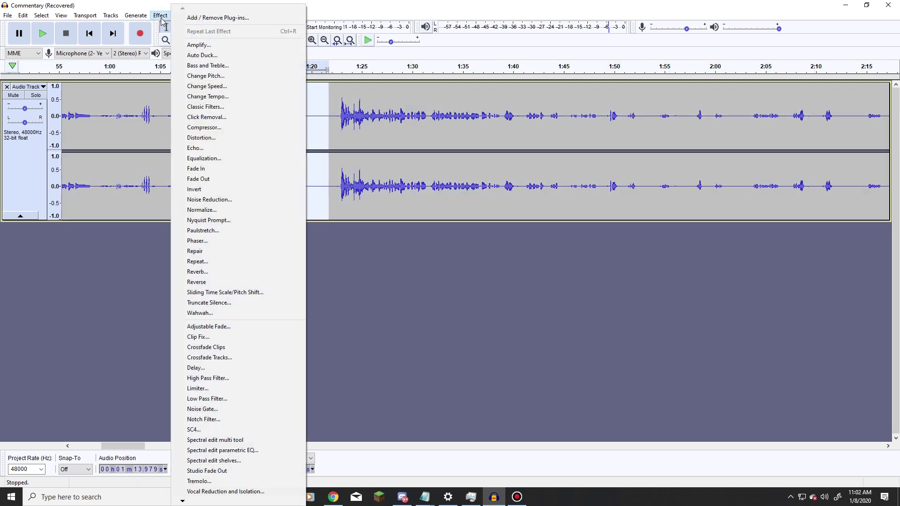
{"action": "left_click", "coordinate": [233, 201]}
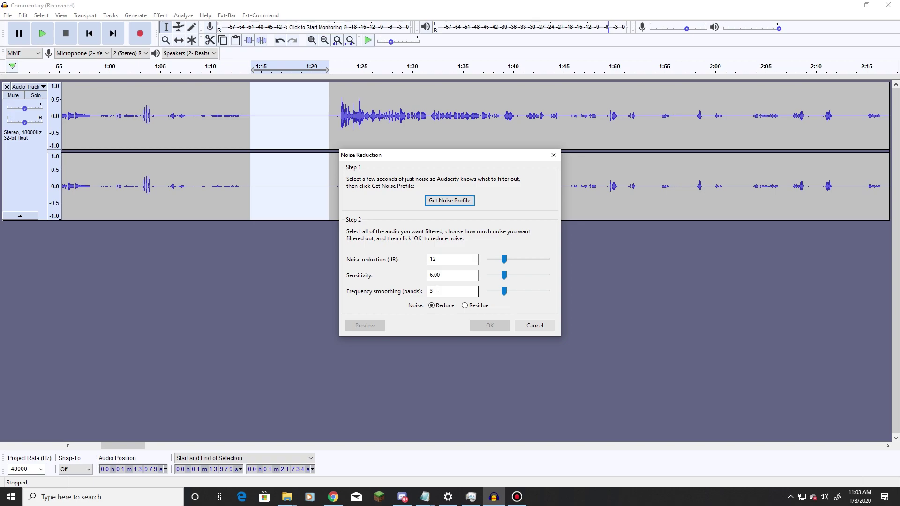
{"action": "left_click", "coordinate": [449, 202]}
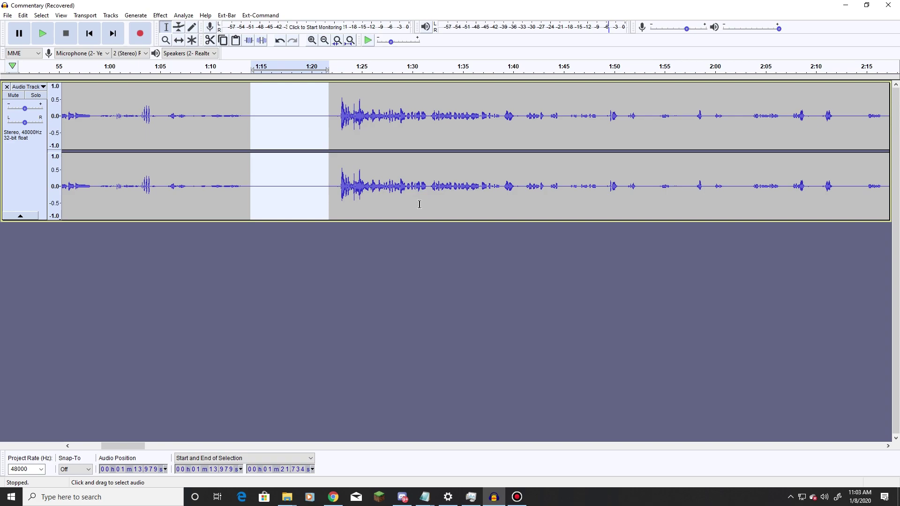
{"action": "left_click", "coordinate": [16, 174]}
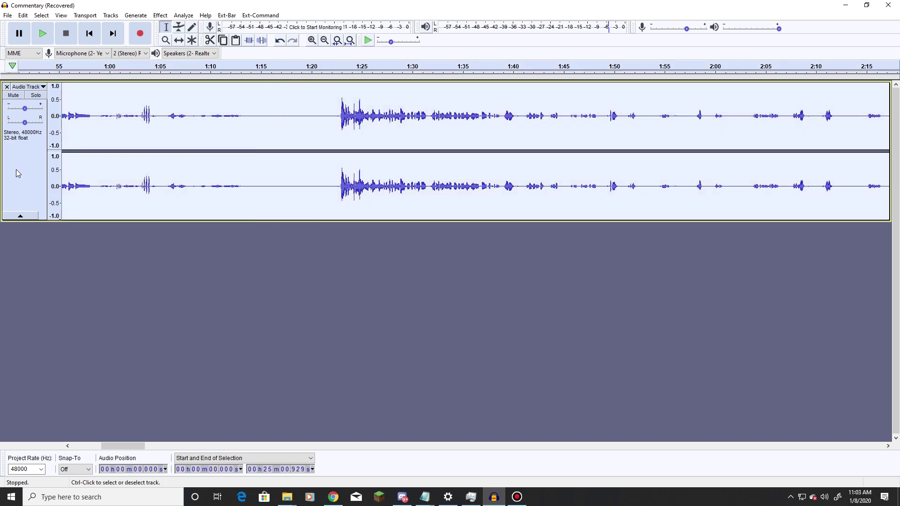
Step: Apply Noise Reduction of 12 dB, sensitivity 6.00, 3 frequency bands to the whole commentary
{"action": "left_click", "coordinate": [160, 16]}
{"action": "left_click", "coordinate": [206, 199]}
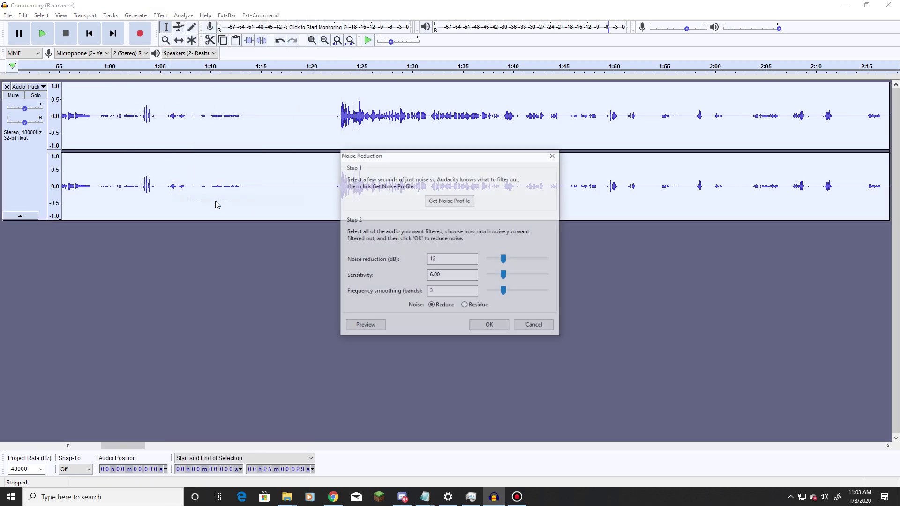
{"action": "left_click", "coordinate": [488, 326]}
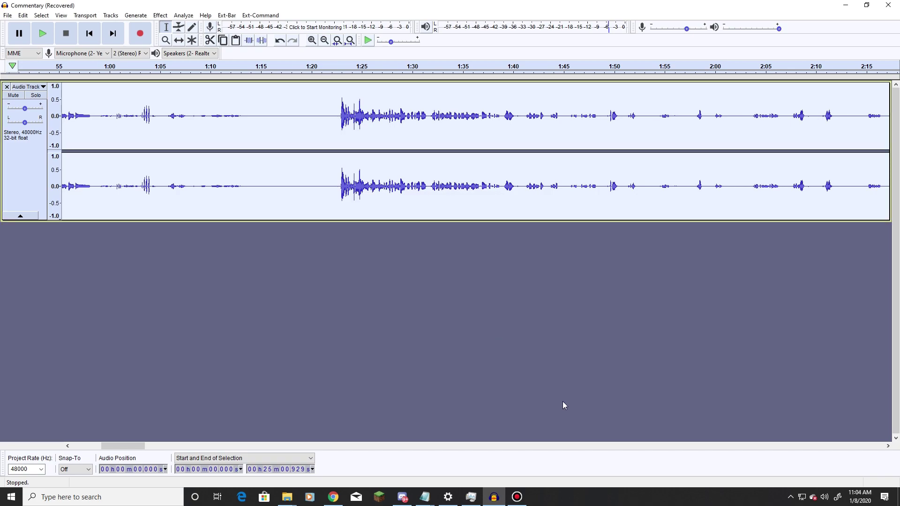
Step: Scroll to the start and zoom out with Ctrl+3 until the full 25-minute track fits
{"action": "left_click_drag", "start_coordinate": [135, 447], "coordinate": [106, 449]}
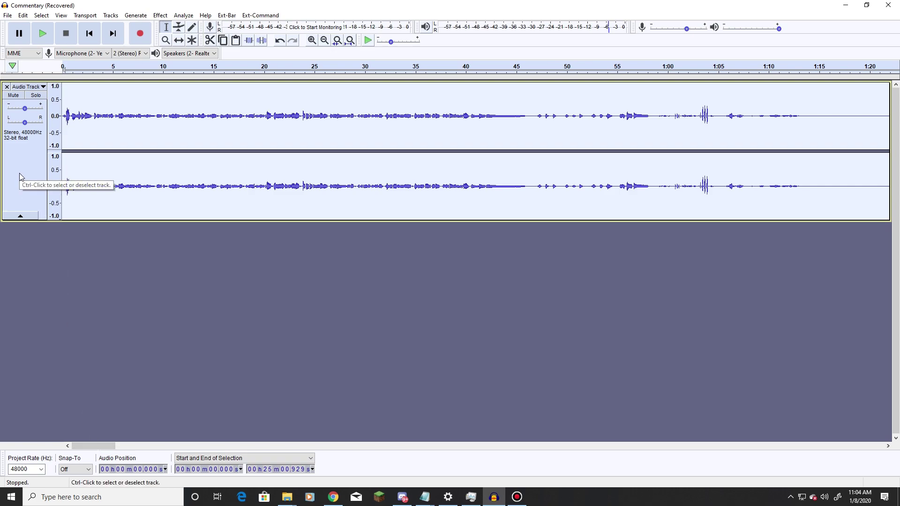
{"action": "key", "text": "ctrl+3"}
{"action": "key", "text": "ctrl+3"}
{"action": "key", "text": "ctrl+3"}
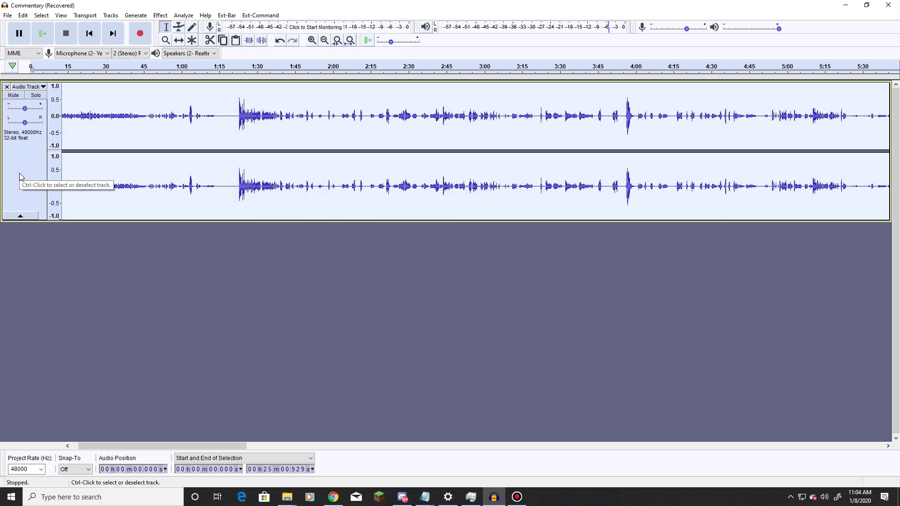
{"action": "key", "text": "ctrl+3"}
{"action": "key", "text": "ctrl+3"}
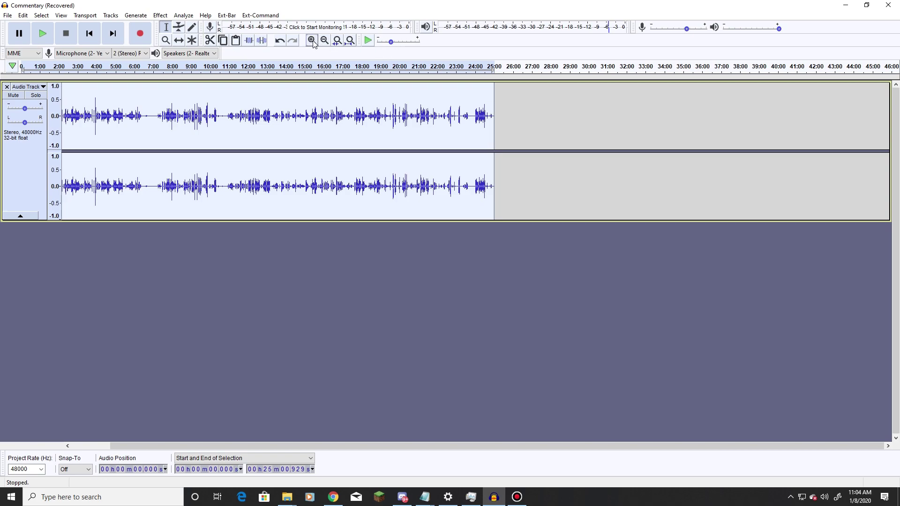
{"action": "left_click", "coordinate": [160, 15]}
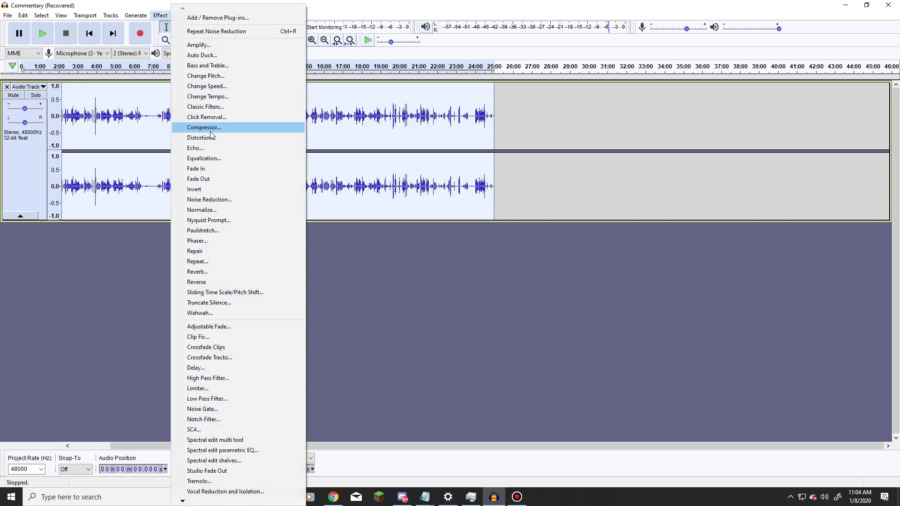
Step: Apply the Compressor with -20 dB threshold, -40 dB noise floor and 3:1 ratio
{"action": "left_click", "coordinate": [209, 130]}
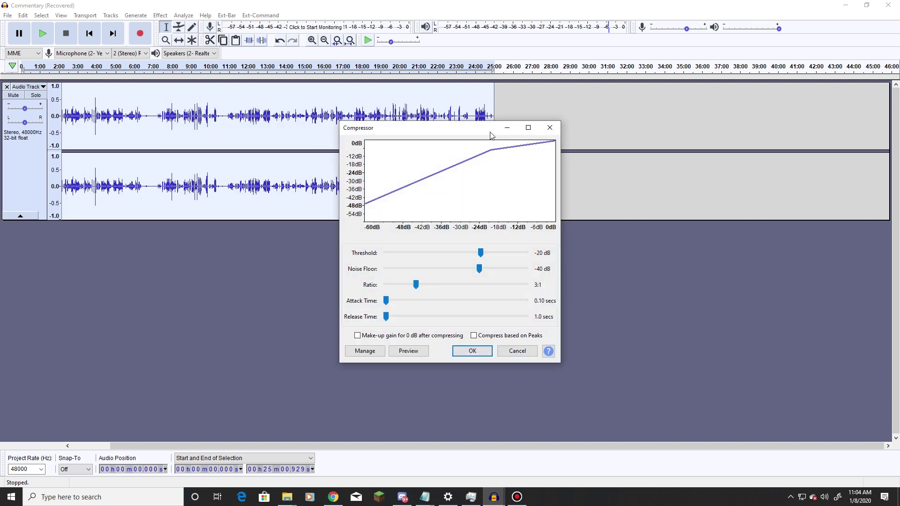
{"action": "left_click_drag", "start_coordinate": [478, 130], "coordinate": [376, 147]}
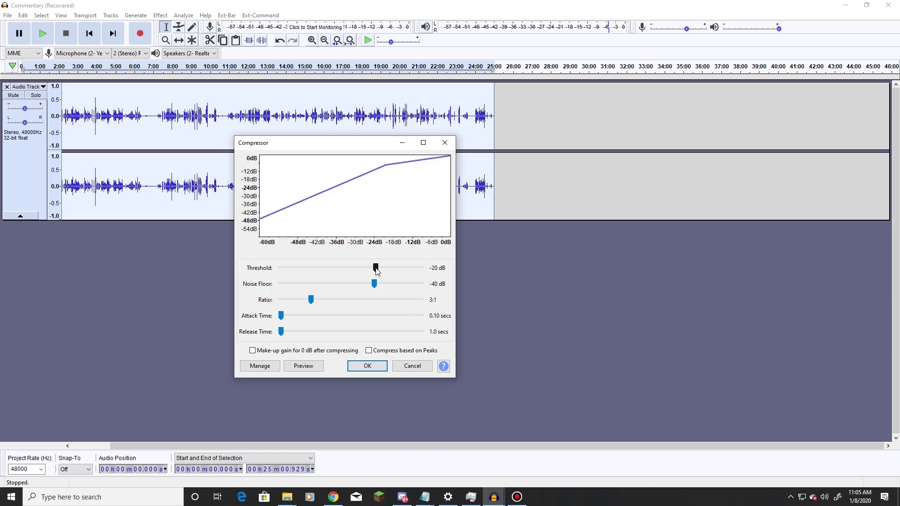
{"action": "left_click_drag", "start_coordinate": [331, 144], "coordinate": [423, 163]}
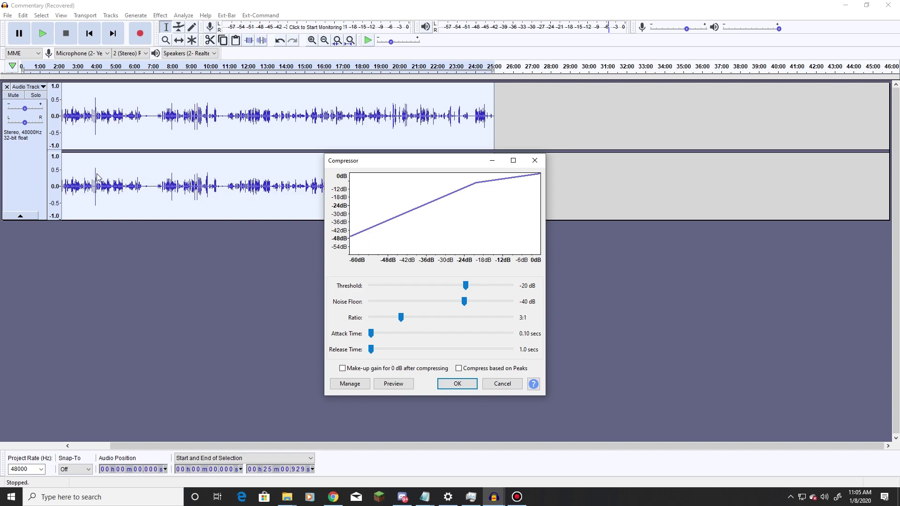
{"action": "left_click", "coordinate": [457, 386]}
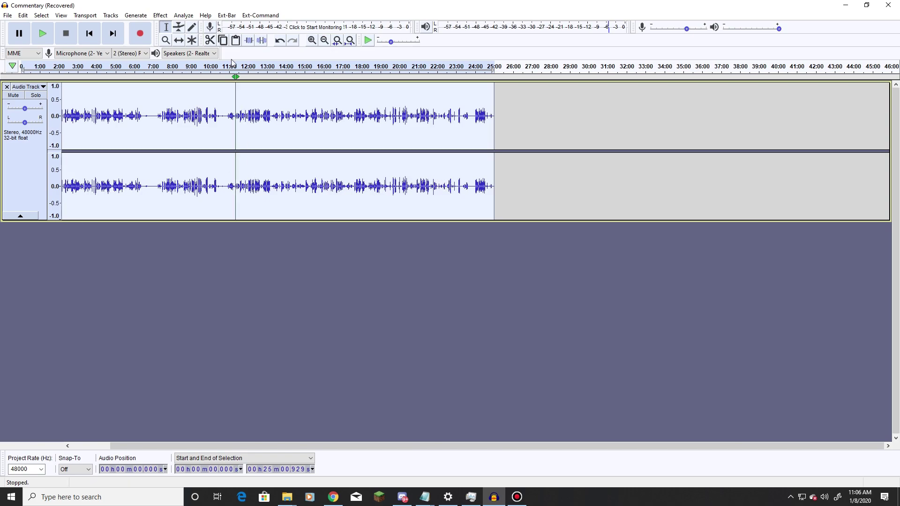
Step: Apply the Equalization curve boosting below 100 Hz, around 1.5 kHz and above 6000 Hz
{"action": "left_click", "coordinate": [160, 16]}
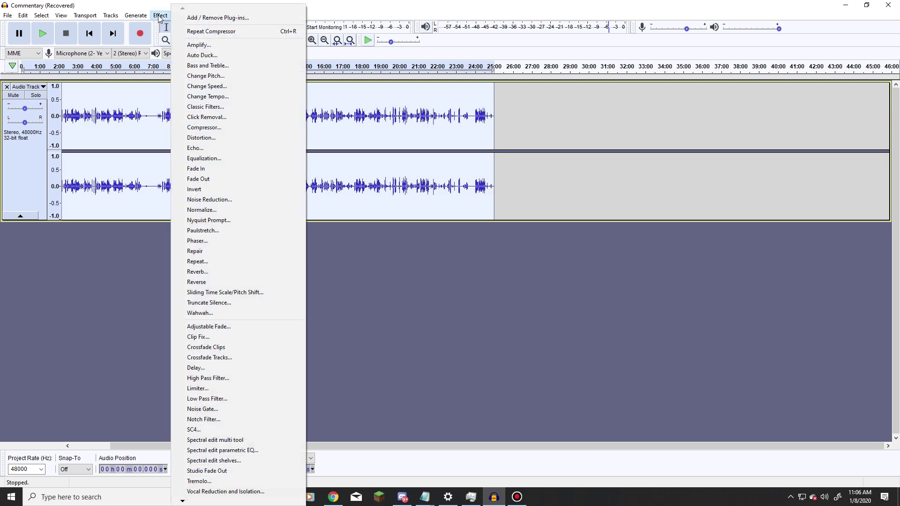
{"action": "left_click", "coordinate": [213, 159]}
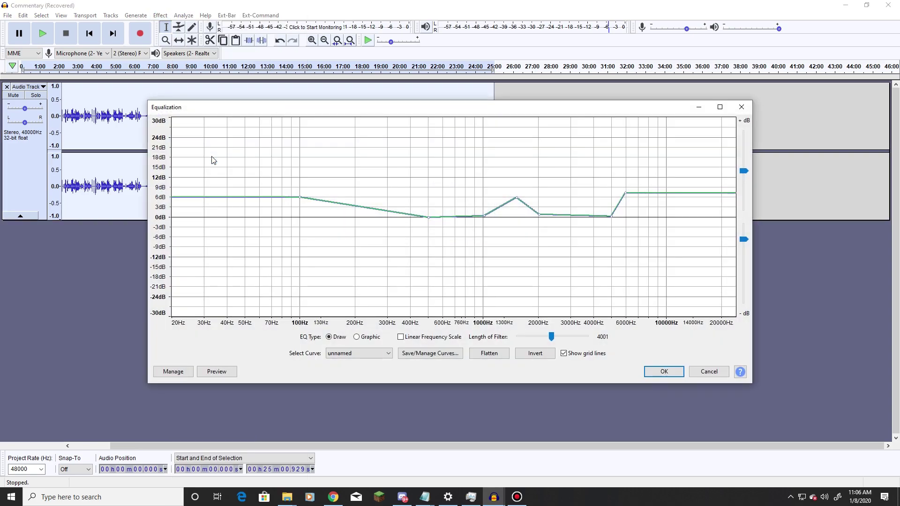
{"action": "left_click_drag", "start_coordinate": [375, 109], "coordinate": [301, 96]}
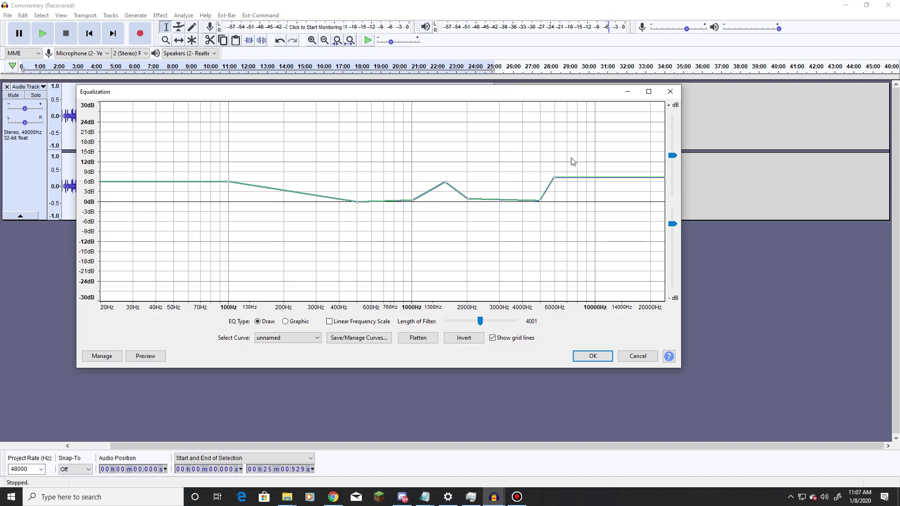
{"action": "left_click", "coordinate": [593, 356]}
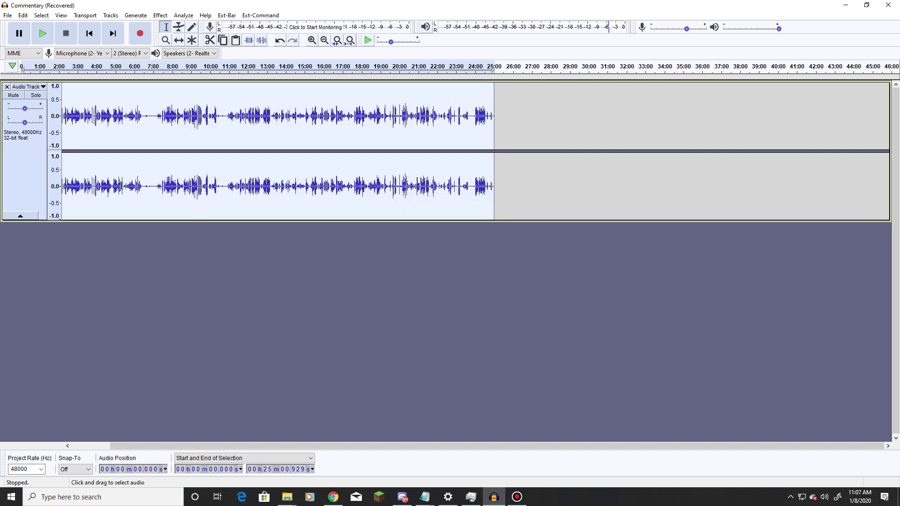
Step: Run Normalize with Remove DC offset ticked and maximum amplitude -1.0 dB
{"action": "left_click", "coordinate": [160, 15]}
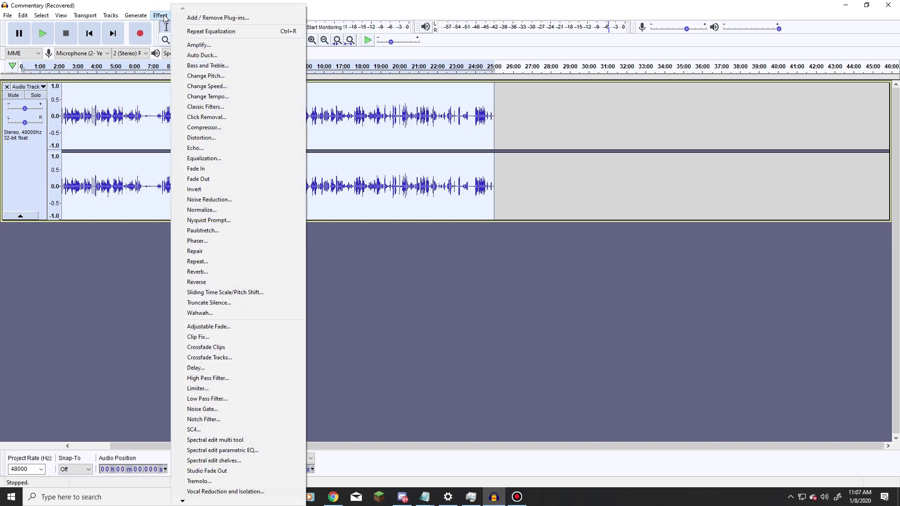
{"action": "left_click", "coordinate": [210, 215]}
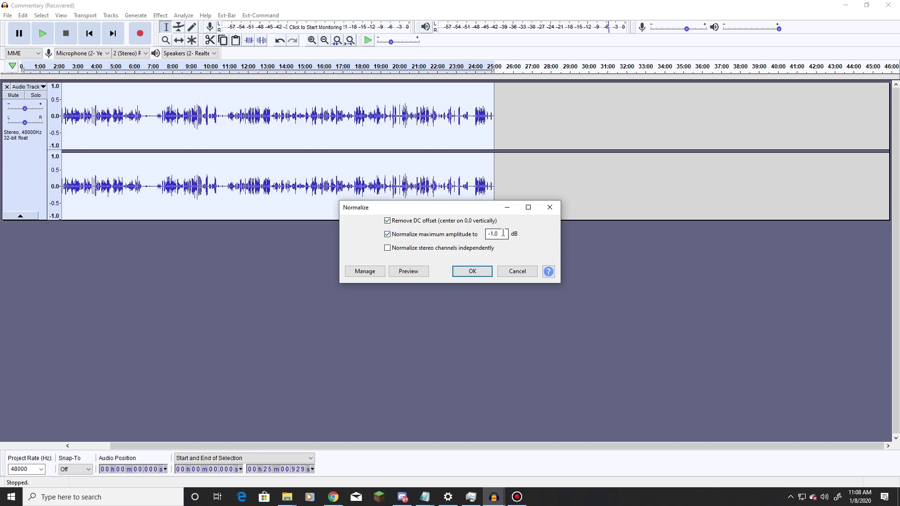
{"action": "left_click", "coordinate": [469, 272]}
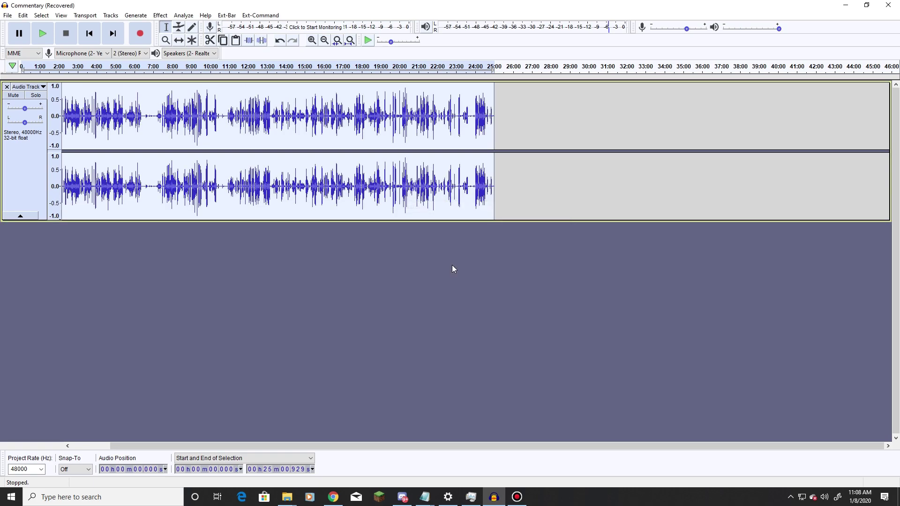
Step: Apply a Hard Limit limiter at -4.00 dB with 10 ms hold and no make-up gain
{"action": "left_click", "coordinate": [159, 16]}
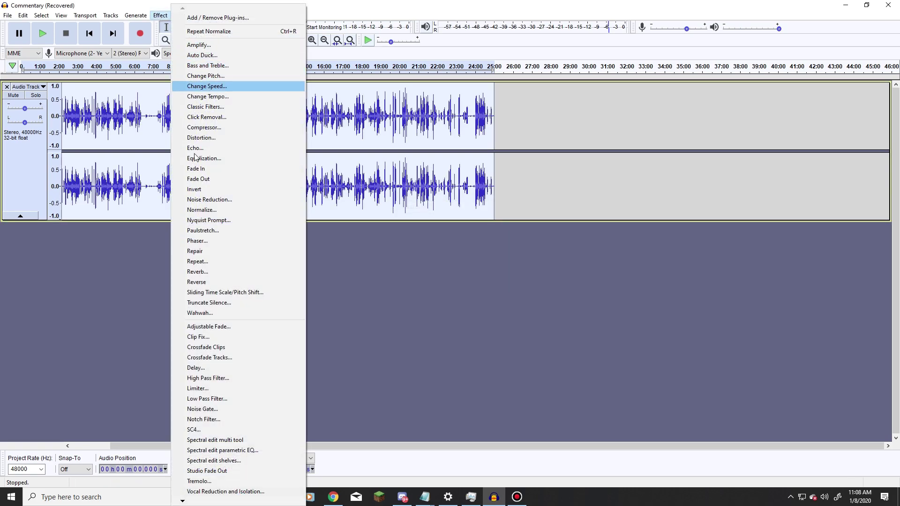
{"action": "left_click", "coordinate": [215, 389]}
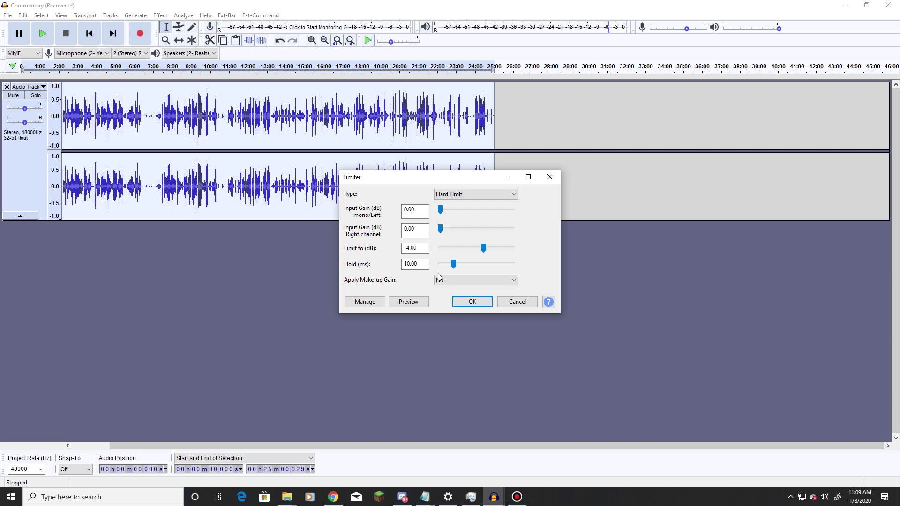
{"action": "left_click", "coordinate": [472, 301]}
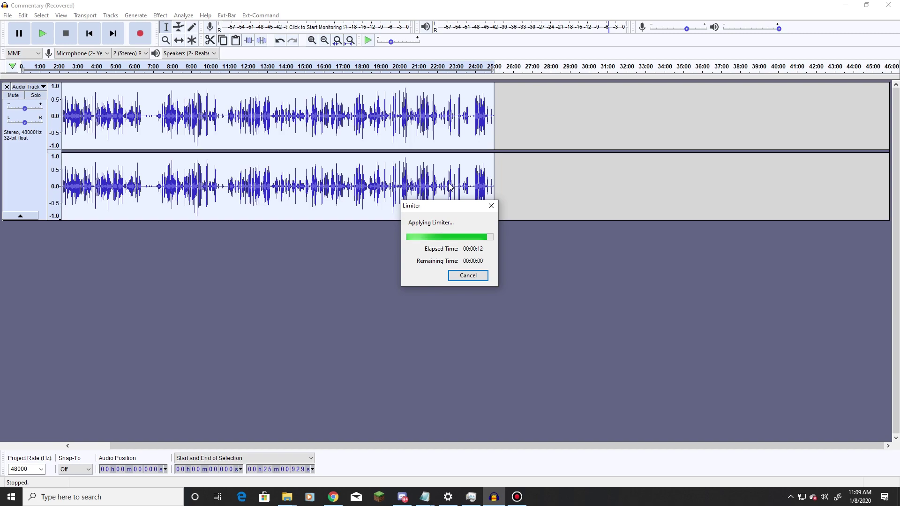
{"action": "left_click", "coordinate": [159, 15]}
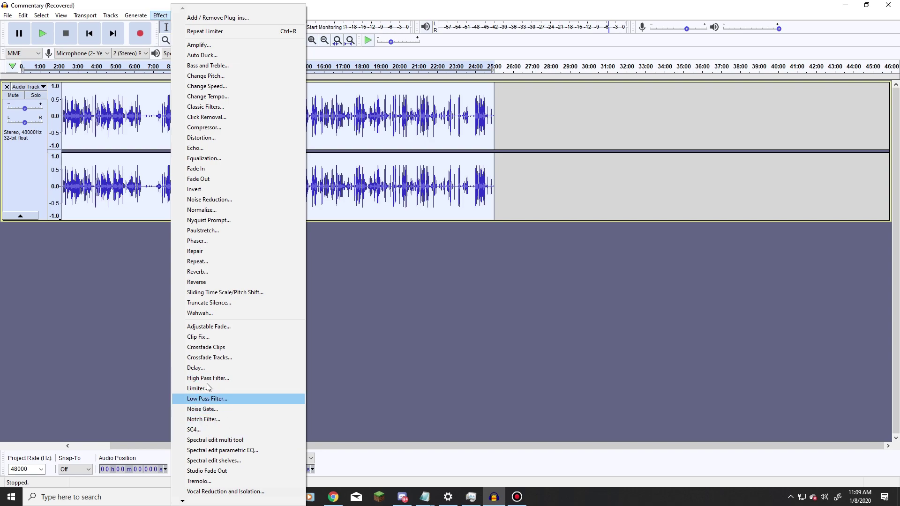
Step: Run a second Normalize pass to -1.0 dB peak with DC offset removal
{"action": "left_click", "coordinate": [216, 210]}
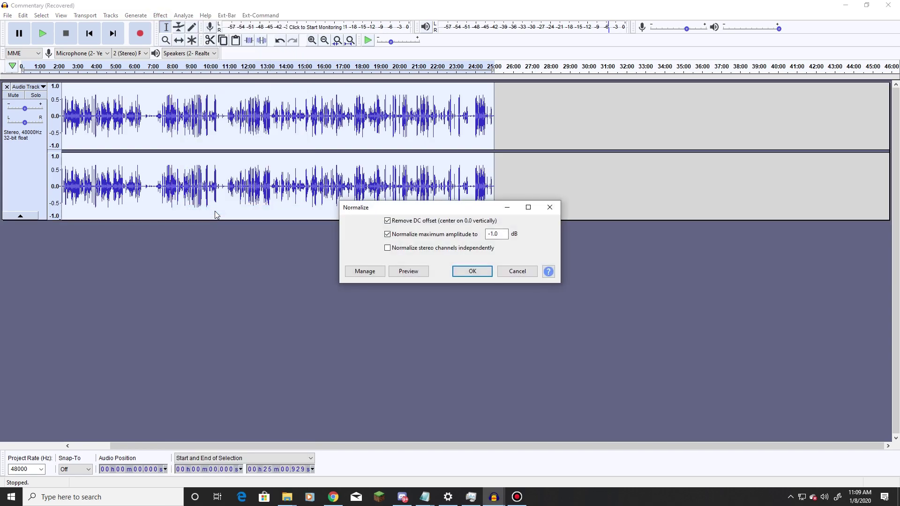
{"action": "left_click", "coordinate": [474, 272]}
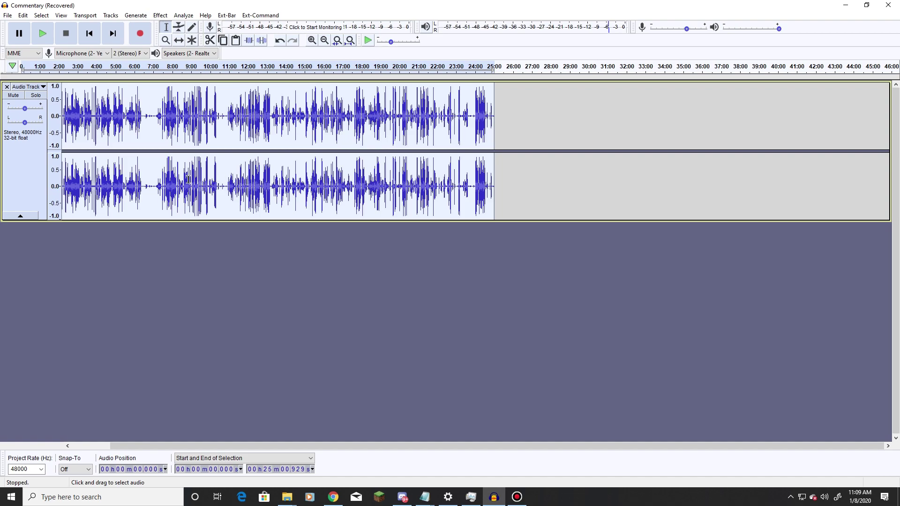
{"action": "left_click_drag", "start_coordinate": [459, 444], "coordinate": [270, 445]}
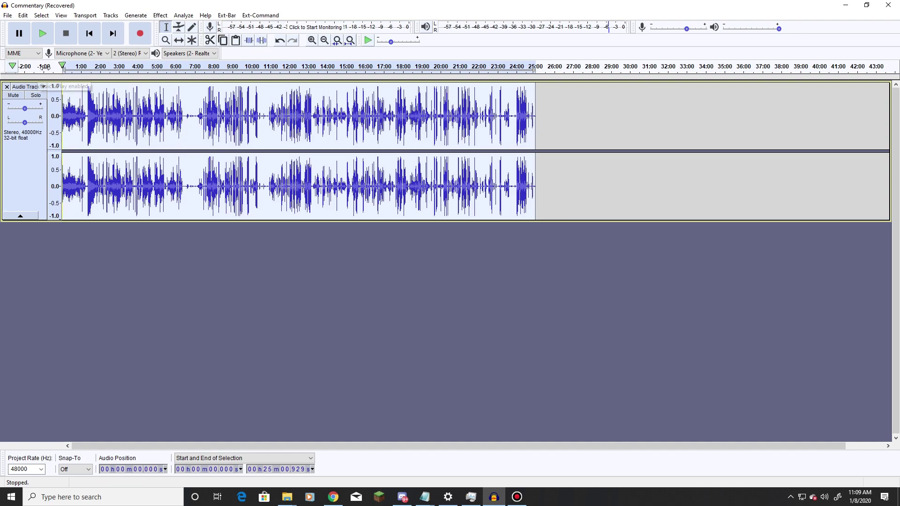
{"action": "left_click", "coordinate": [86, 66]}
{"action": "key", "text": "ctrl+1"}
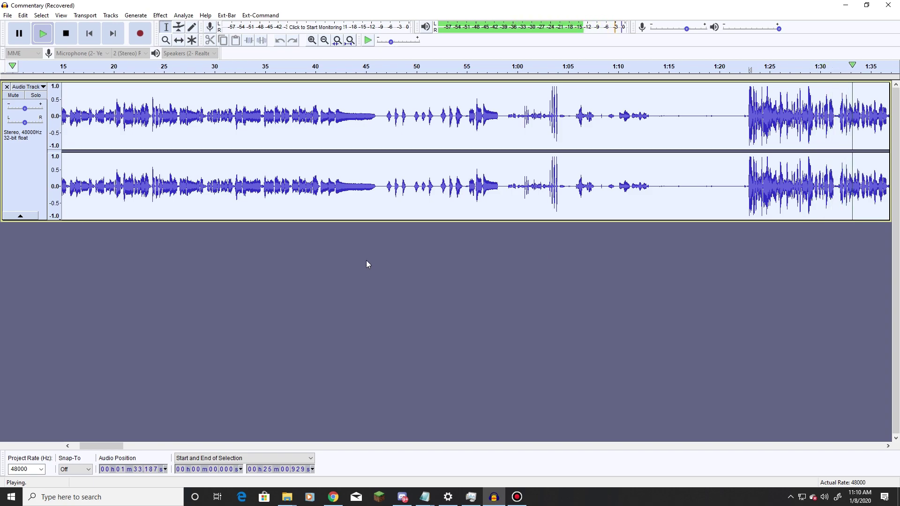
{"action": "left_click", "coordinate": [66, 34]}
{"action": "key", "text": "ctrl+3"}
{"action": "key", "text": "ctrl+3"}
{"action": "key", "text": "ctrl+3"}
{"action": "key", "text": "ctrl+3"}
{"action": "key", "text": "ctrl+3"}
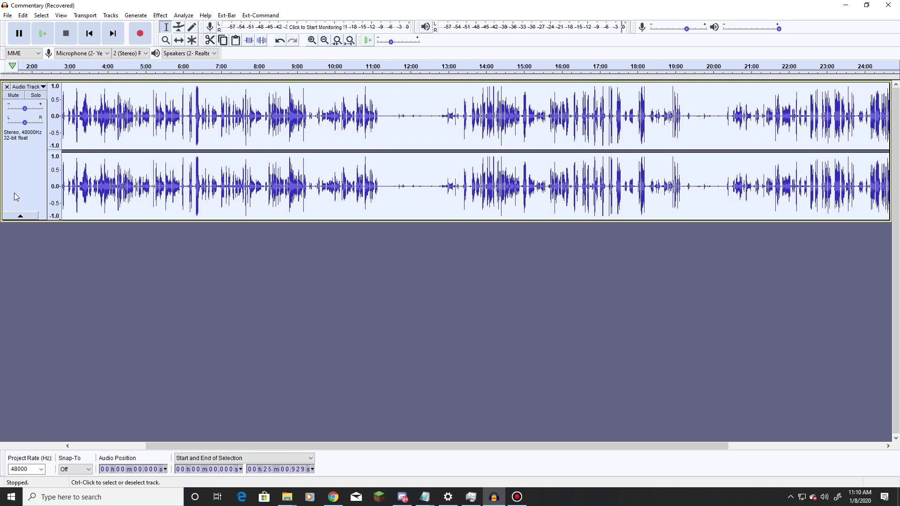
{"action": "key", "text": "ctrl+3"}
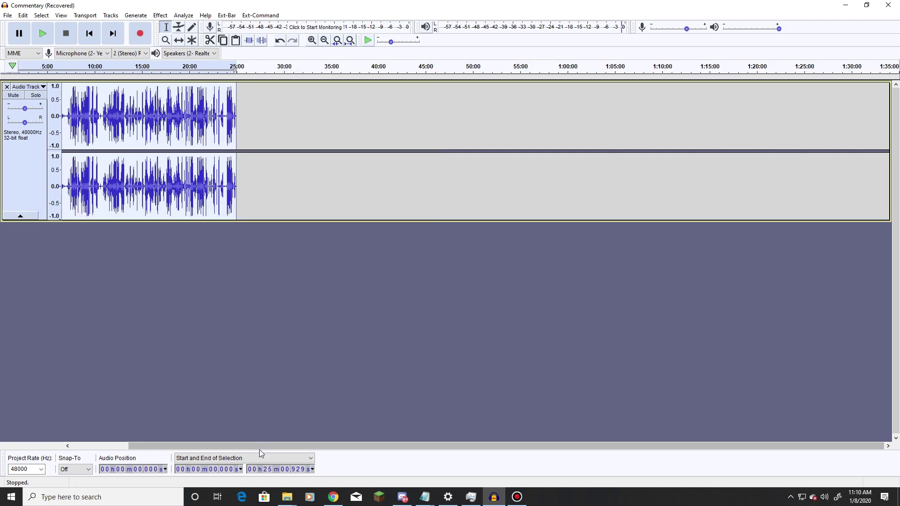
{"action": "left_click_drag", "start_coordinate": [259, 449], "coordinate": [190, 445]}
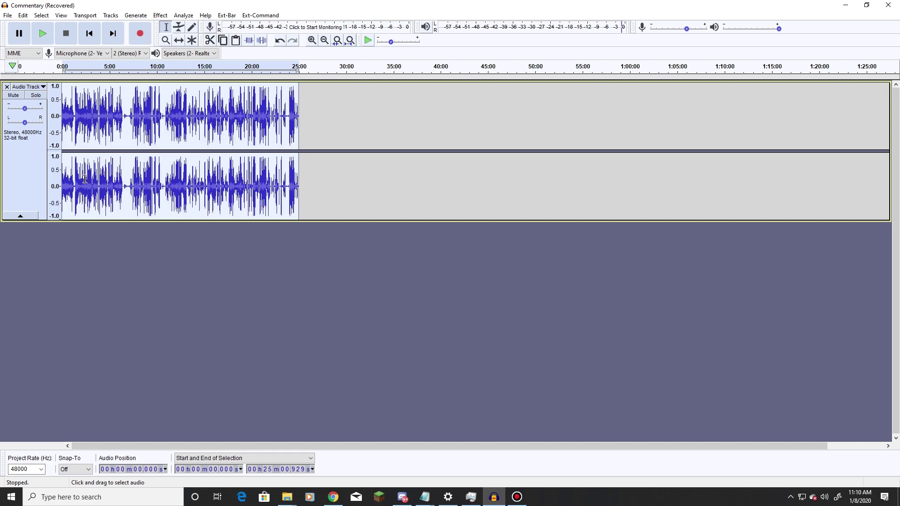
{"action": "scroll", "coordinate": [38, 173], "scroll_direction": "up", "scroll_amount": 6}
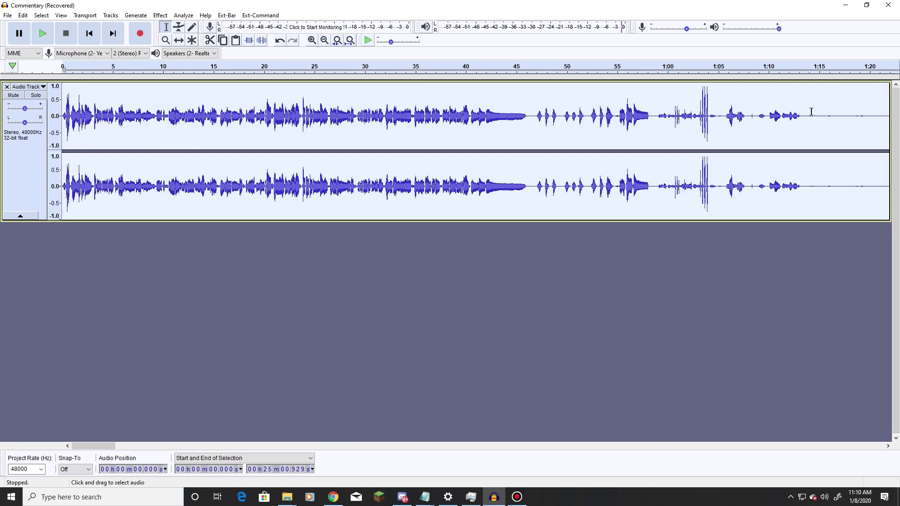
{"action": "left_click", "coordinate": [750, 67]}
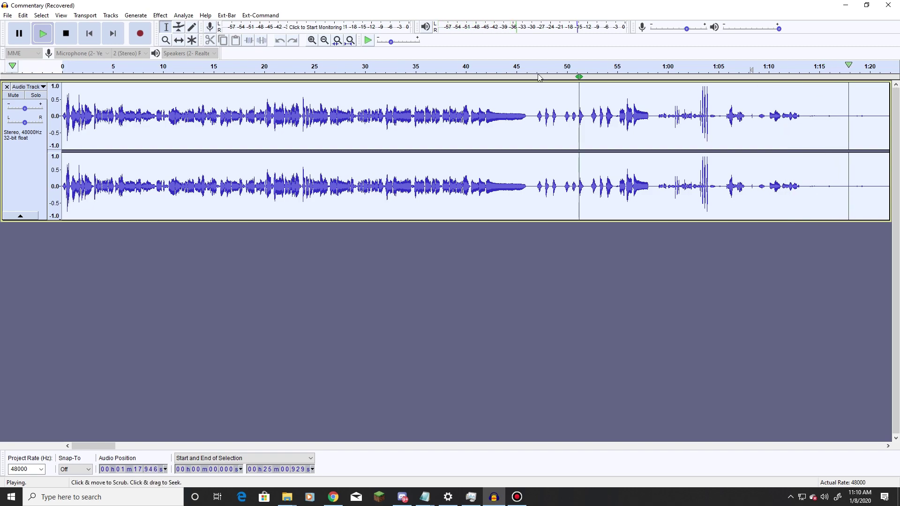
{"action": "left_click", "coordinate": [75, 38]}
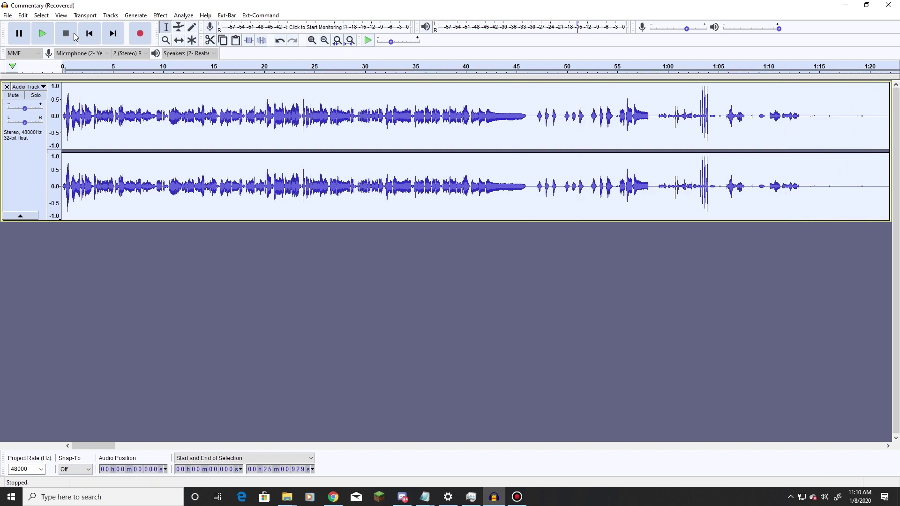
{"action": "left_click", "coordinate": [807, 70]}
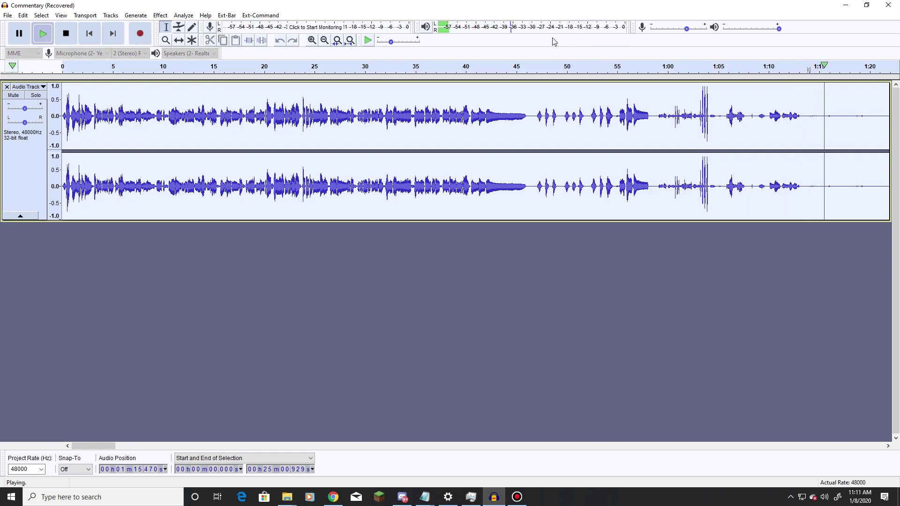
{"action": "left_click", "coordinate": [66, 33]}
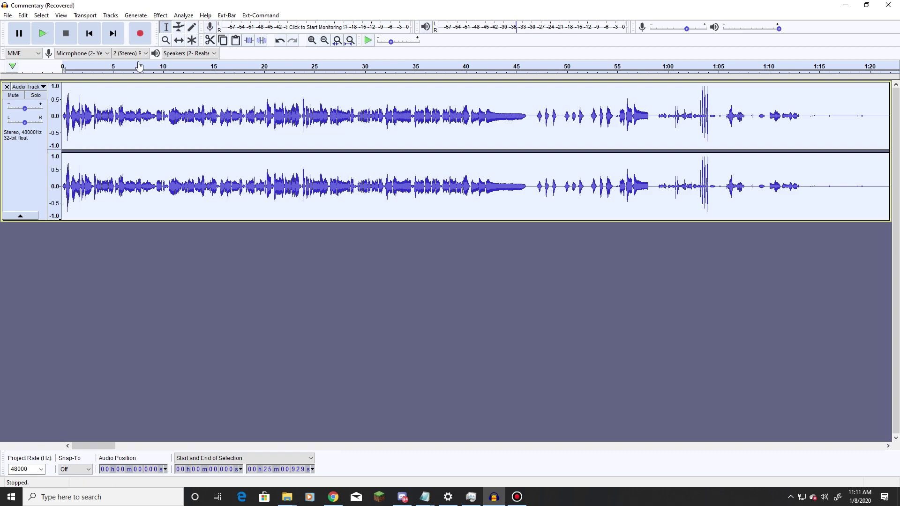
Step: Apply a Noise Gate with -35 dB threshold, -30 dB reduction and 250 ms attack/decay
{"action": "left_click", "coordinate": [160, 15]}
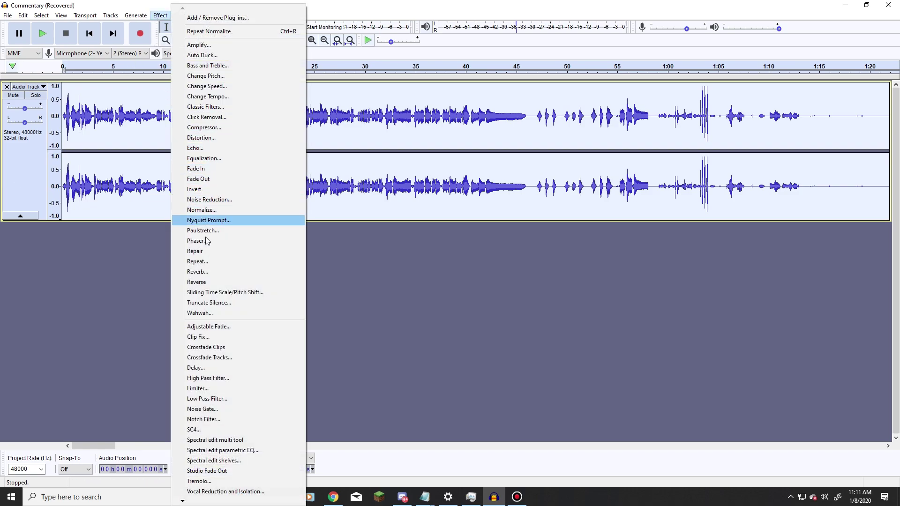
{"action": "left_click", "coordinate": [208, 410]}
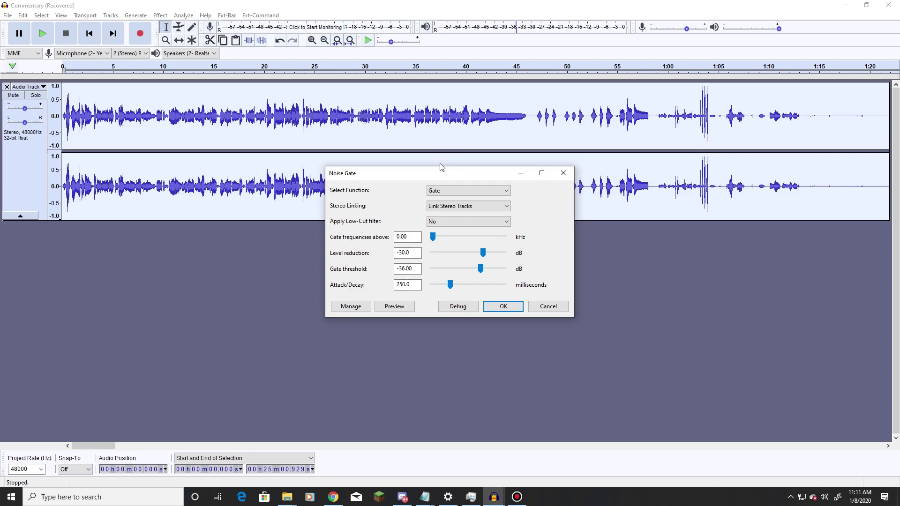
{"action": "left_click_drag", "start_coordinate": [449, 174], "coordinate": [249, 184]}
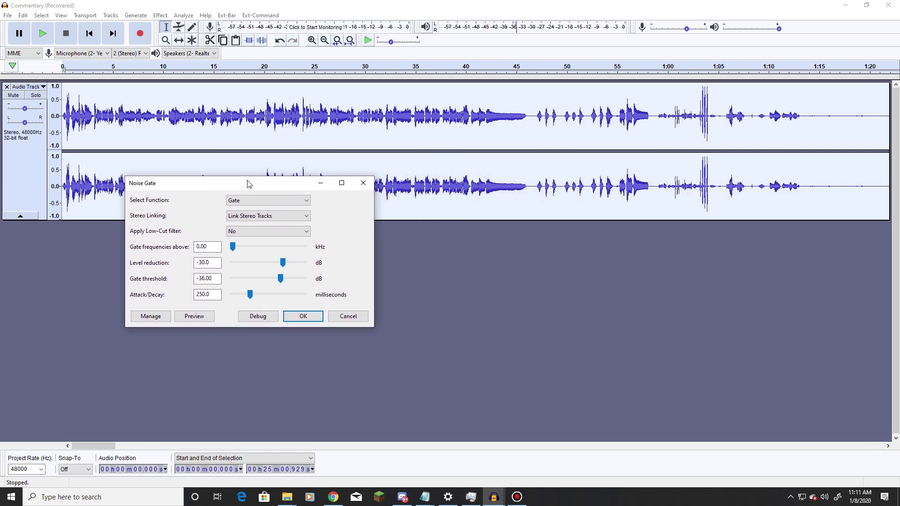
{"action": "left_click", "coordinate": [205, 278]}
{"action": "type", "text": "5"}
{"action": "left_click", "coordinate": [297, 317]}
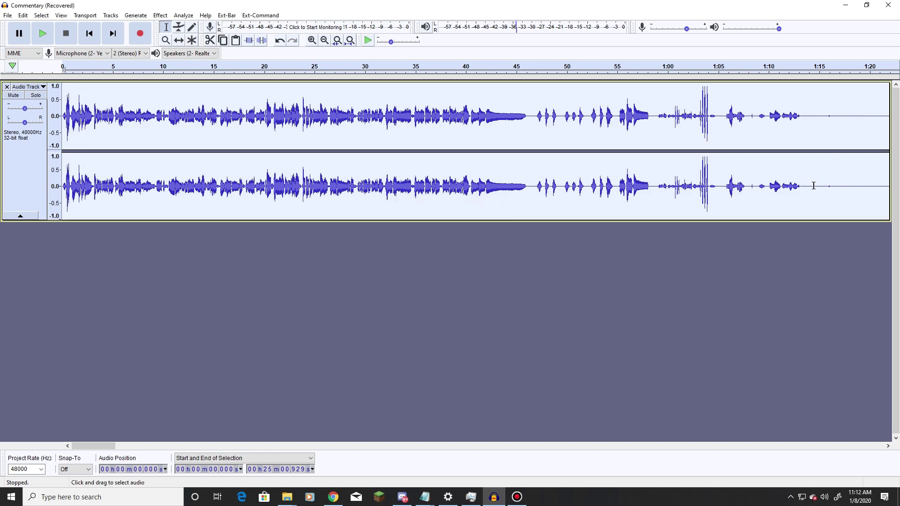
{"action": "left_click", "coordinate": [807, 66]}
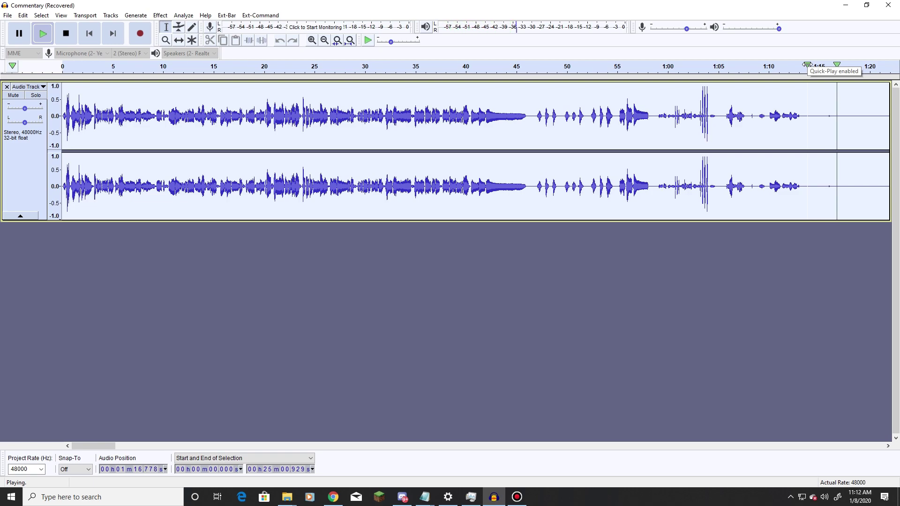
{"action": "left_click", "coordinate": [65, 34]}
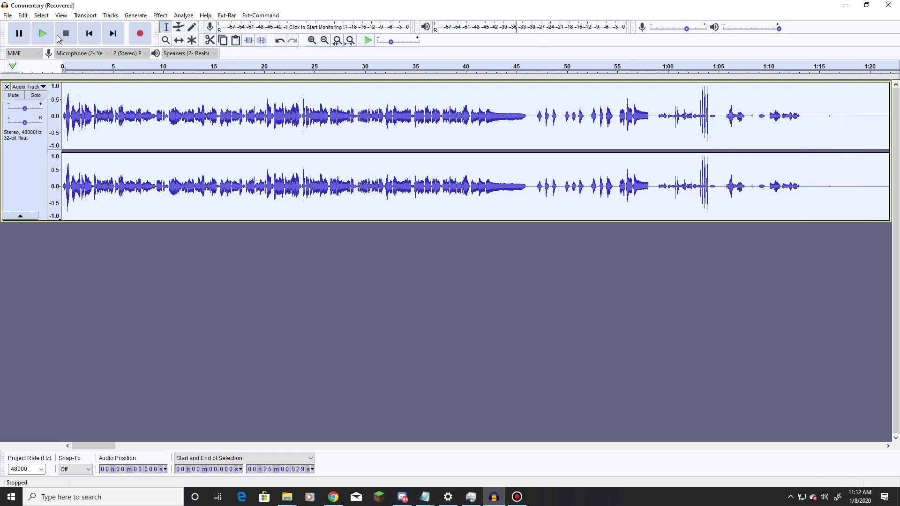
{"action": "key", "text": "ctrl+3"}
{"action": "key", "text": "ctrl+3"}
{"action": "key", "text": "ctrl+3"}
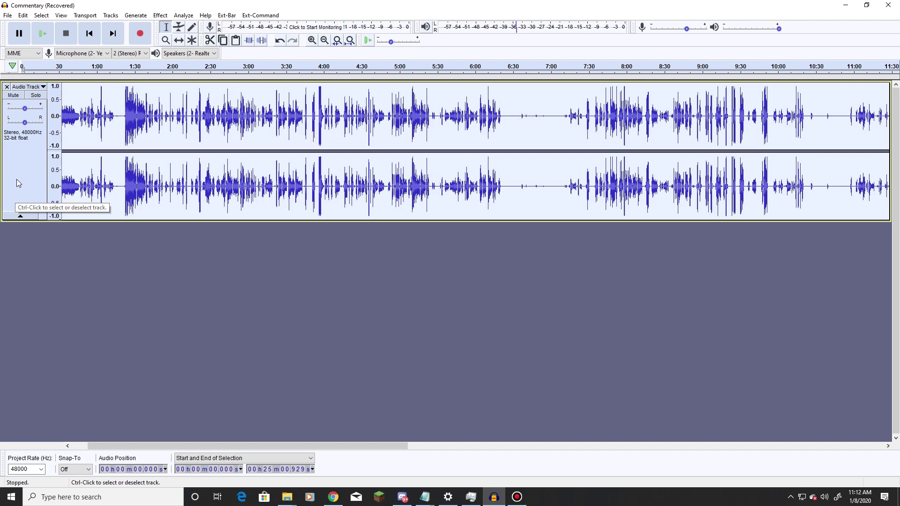
{"action": "key", "text": "ctrl+3"}
{"action": "key", "text": "ctrl+3"}
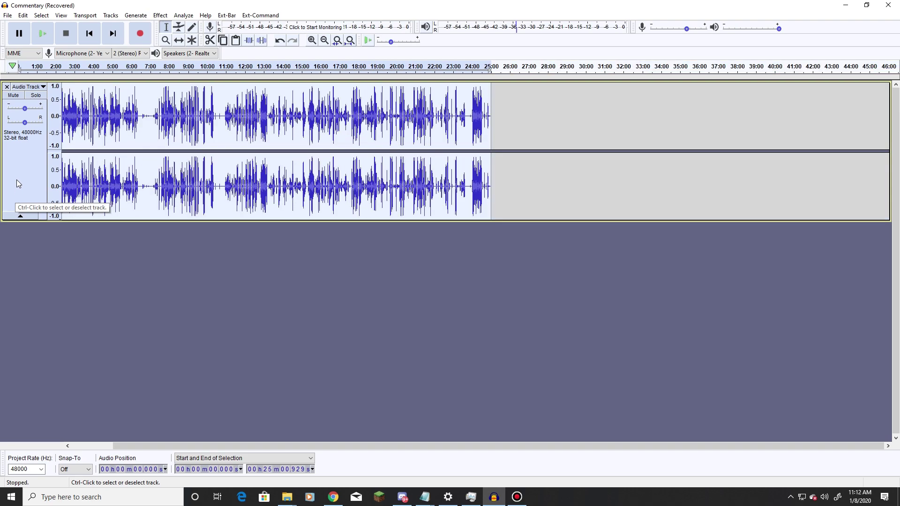